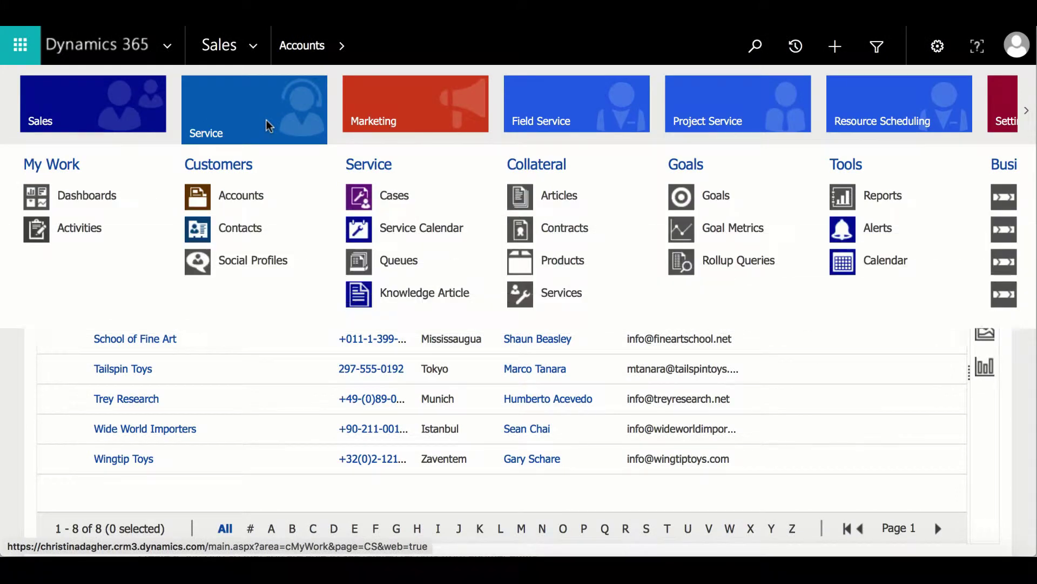
Open Service > Accounts and start a new account record.
click(241, 195)
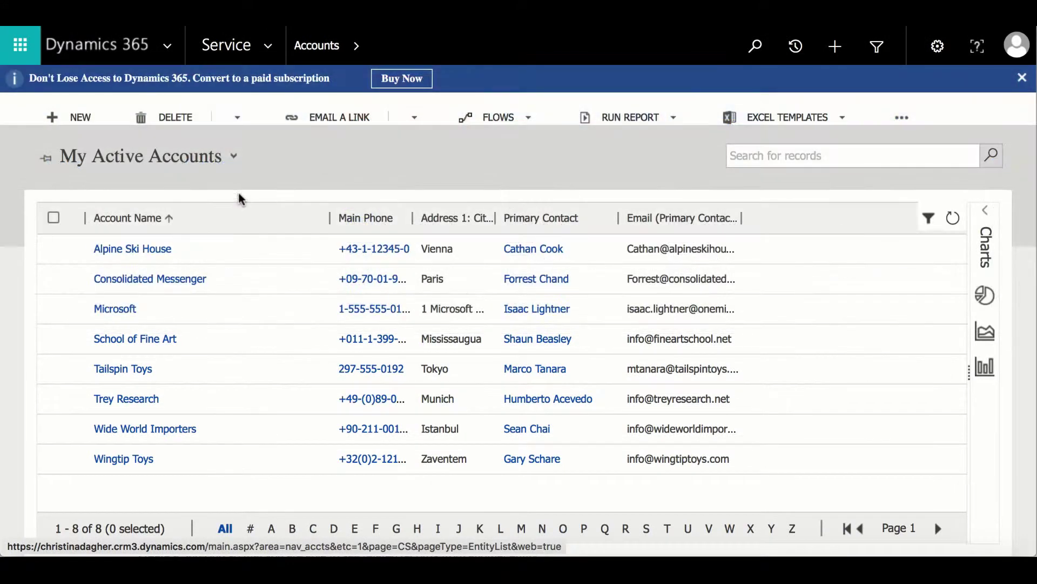
click(68, 116)
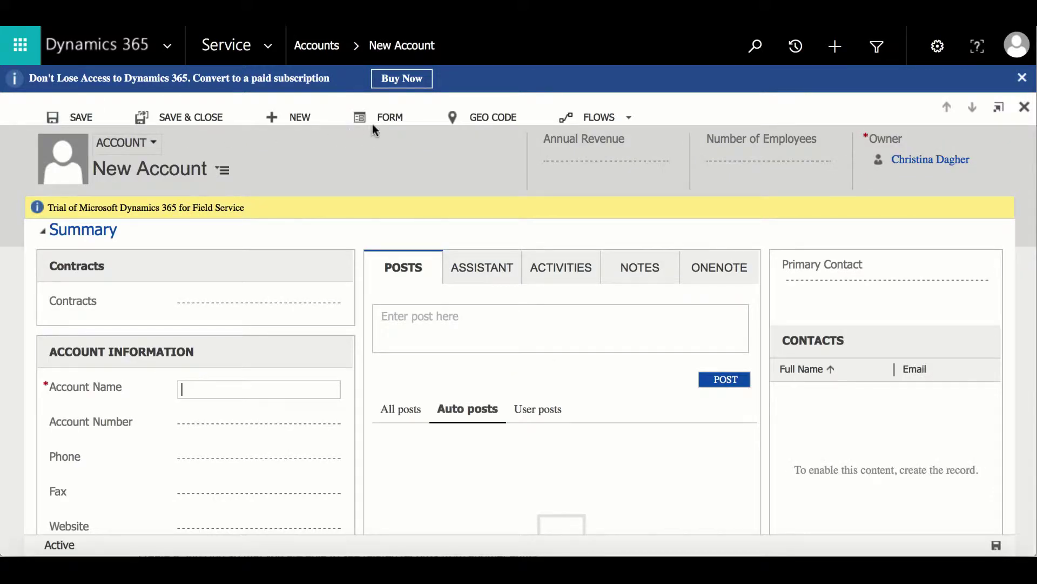
Open the account form in the form editor and insert a sub-grid.
click(379, 118)
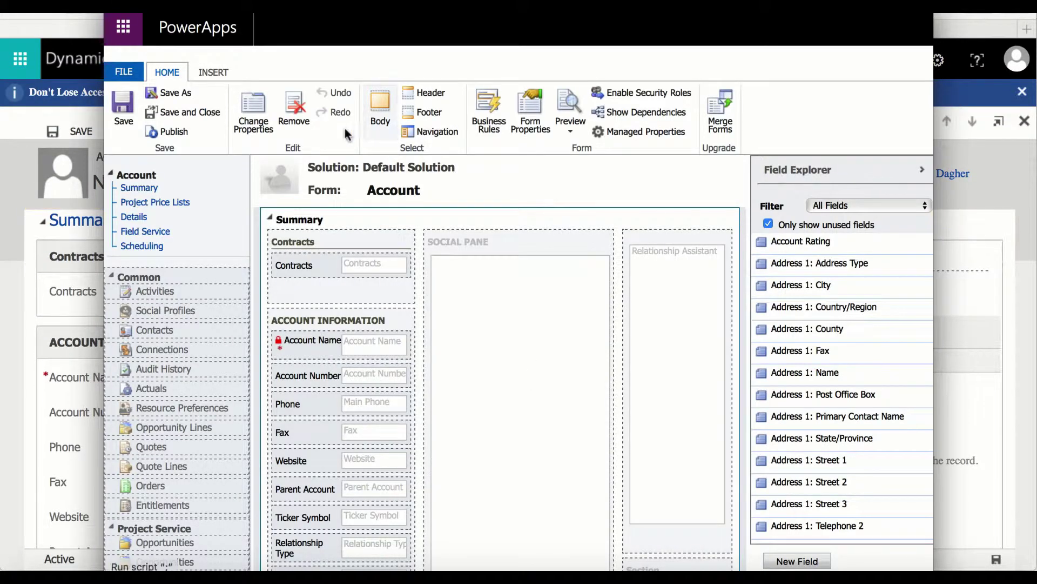
click(214, 72)
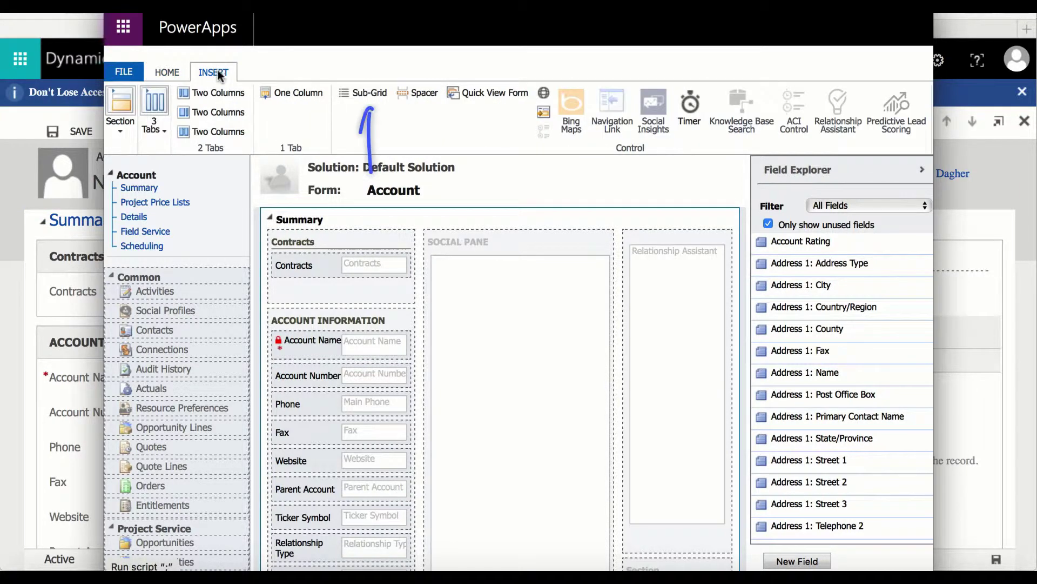
click(374, 98)
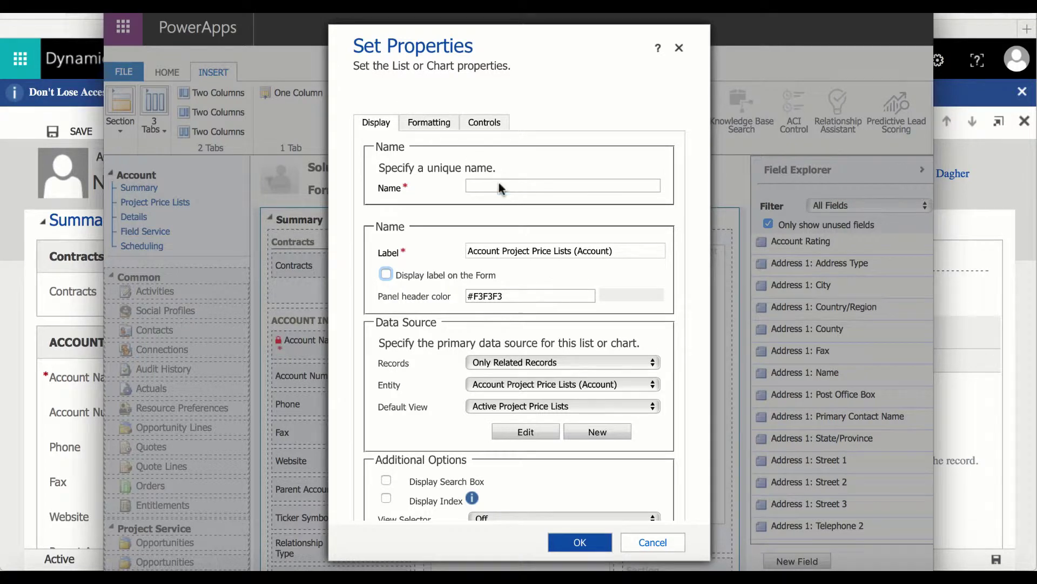
Enter 'Claims' as the sub-grid's name and label.
click(499, 187)
text(Claims)
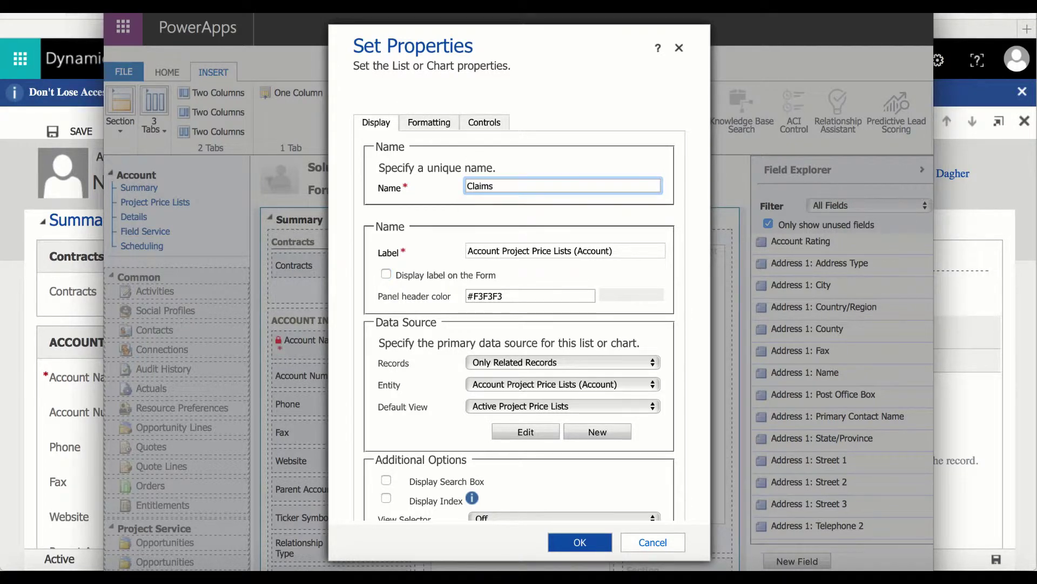
drag(635, 252, 455, 243)
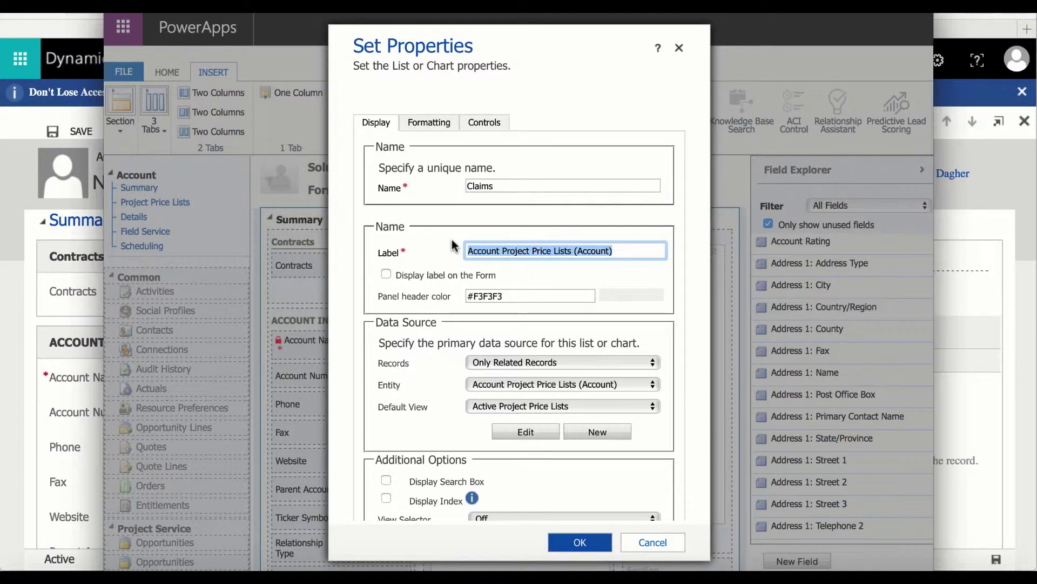
key(BackSpace)
text(Claims)
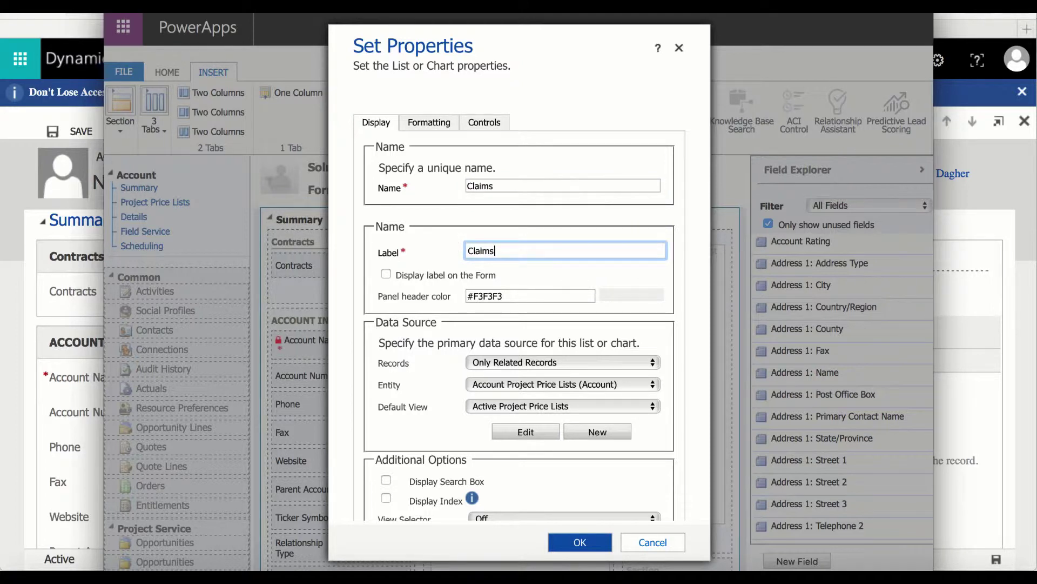
Display the label on the form and set the panel header colour to #AED6F1.
click(386, 275)
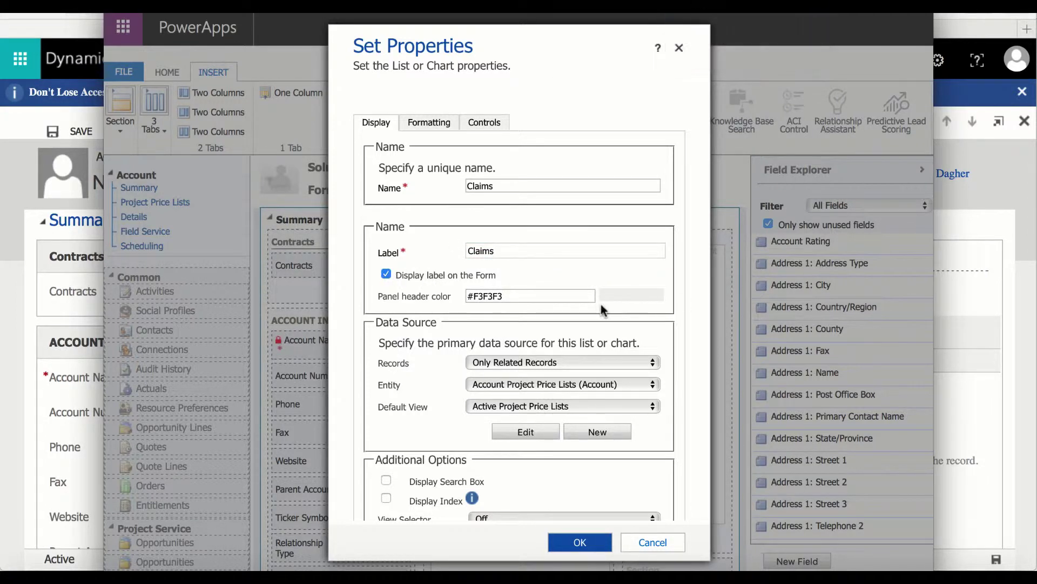
click(555, 295)
drag(554, 294, 423, 292)
key(BackSpace)
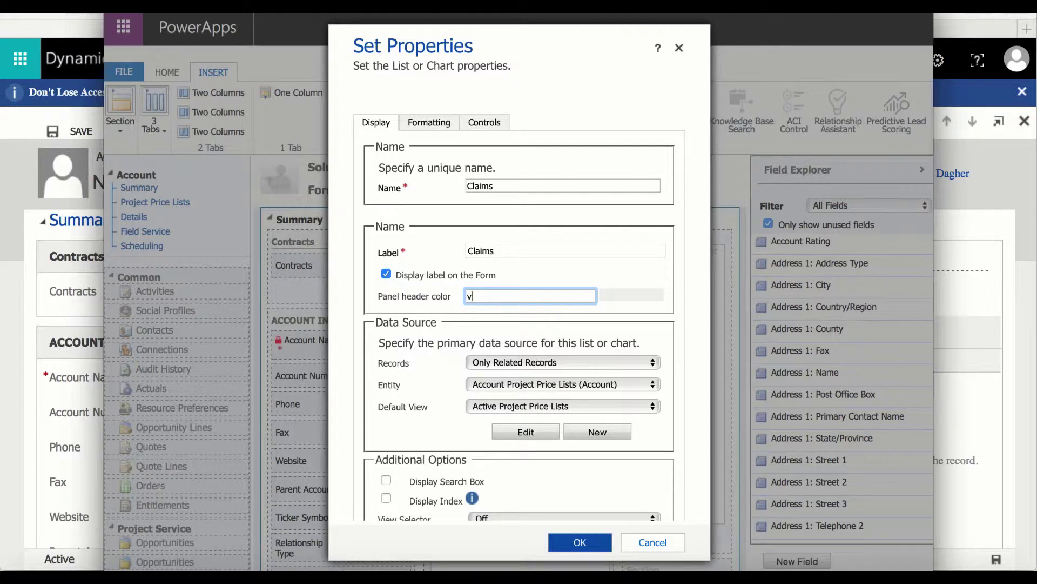
text(#AED6F1)
click(624, 311)
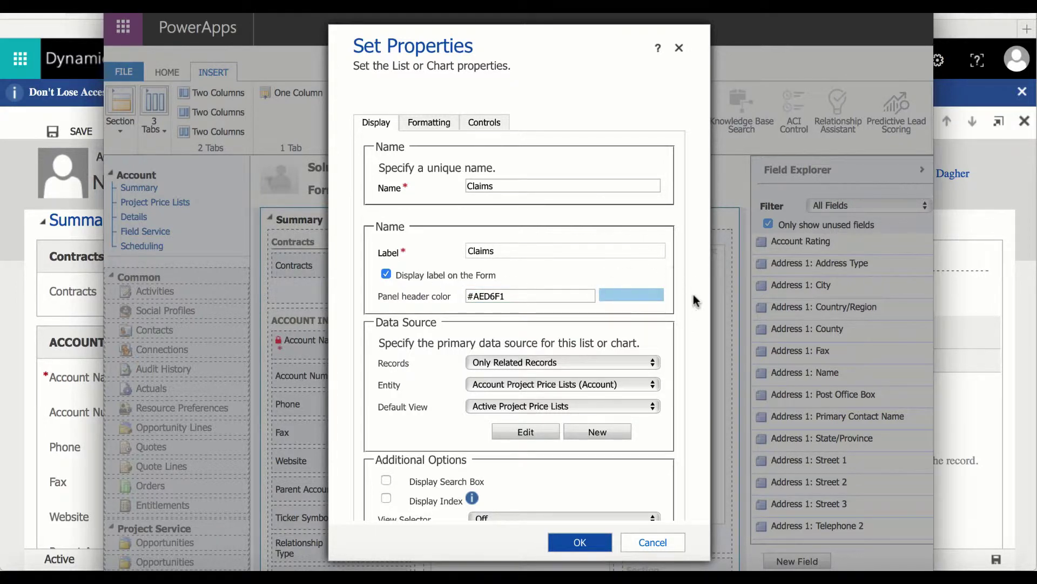
scroll(629, 314, down, 2)
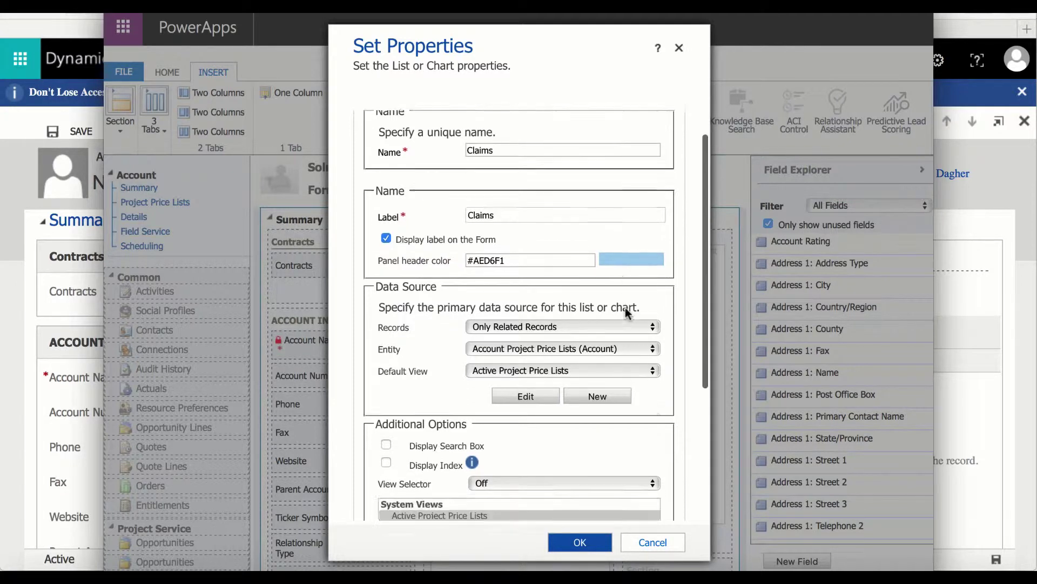
scroll(626, 314, down, 3)
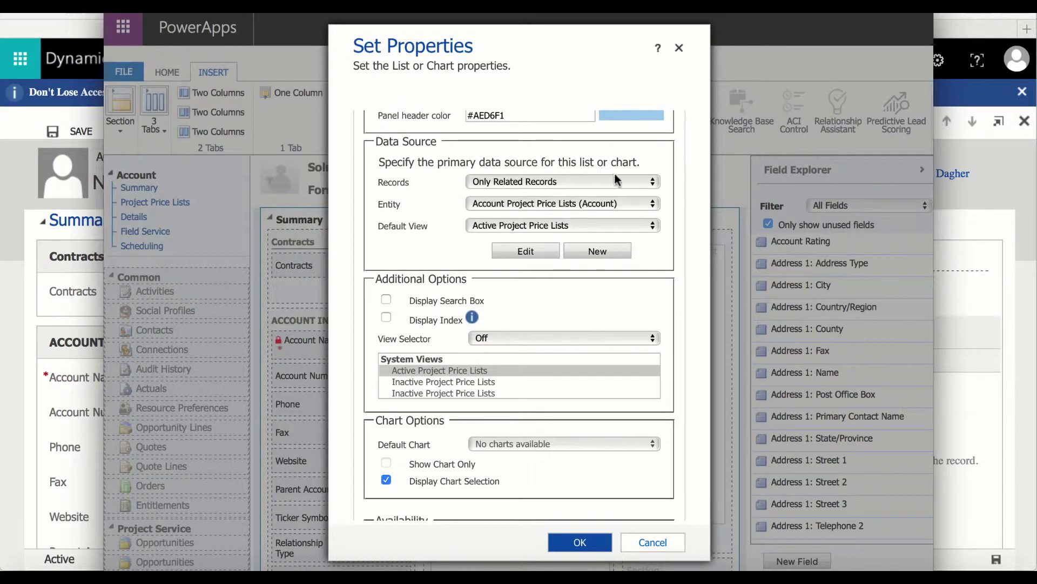
Set the sub-grid to All Record Types, entity Claims, view Active Claims, with a search box.
click(653, 183)
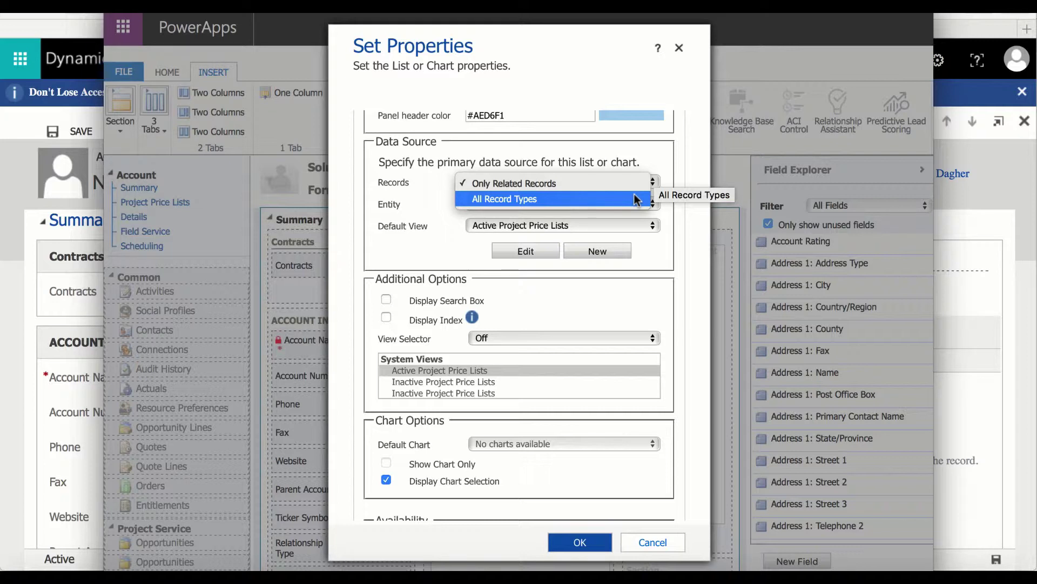
click(634, 197)
click(653, 203)
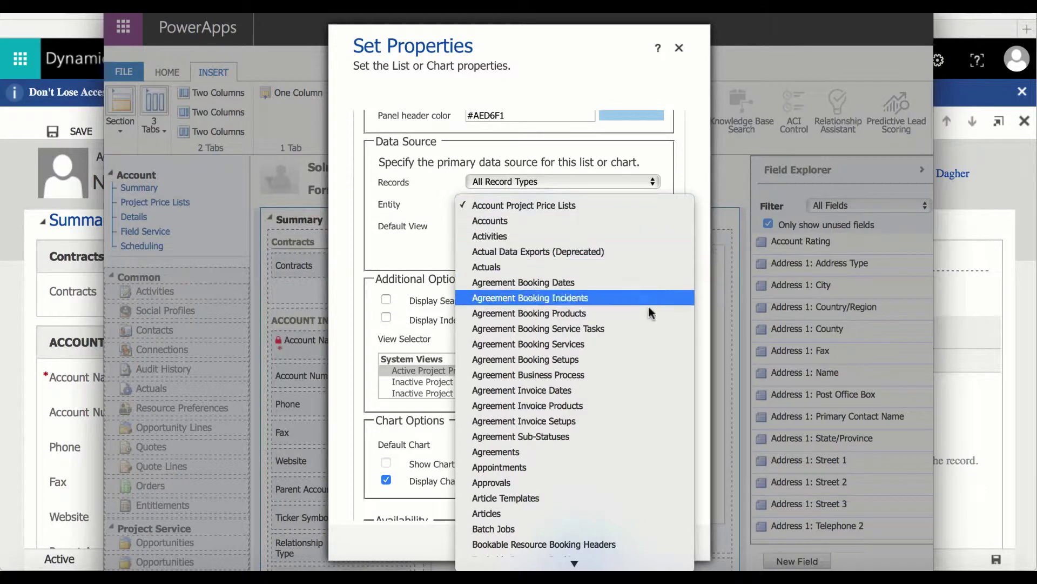
scroll(637, 483, down, 3)
scroll(637, 483, down, 3)
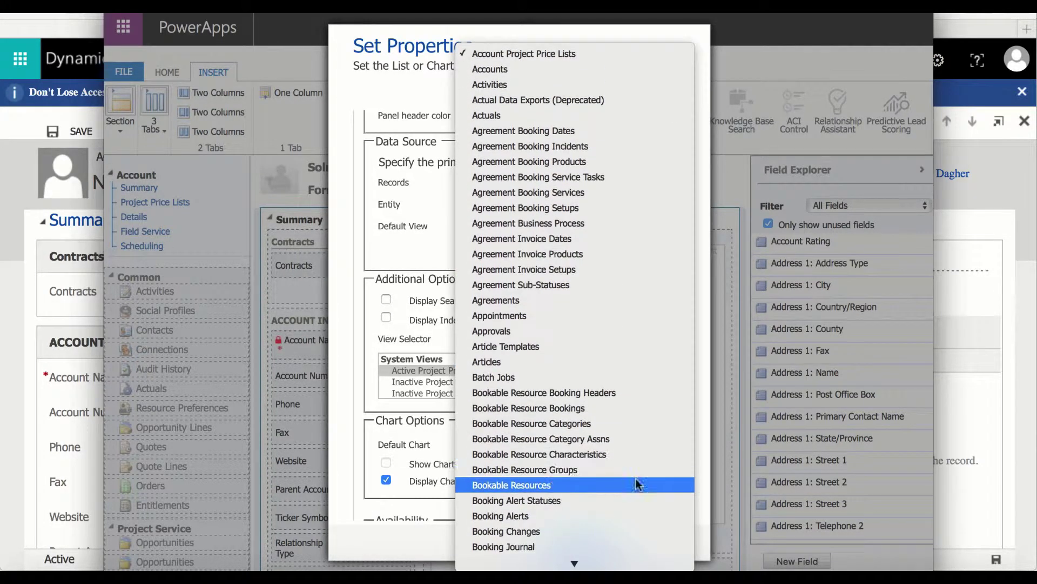
scroll(637, 483, down, 3)
scroll(637, 483, down, 3)
scroll(637, 483, down, 2)
scroll(637, 483, down, 2)
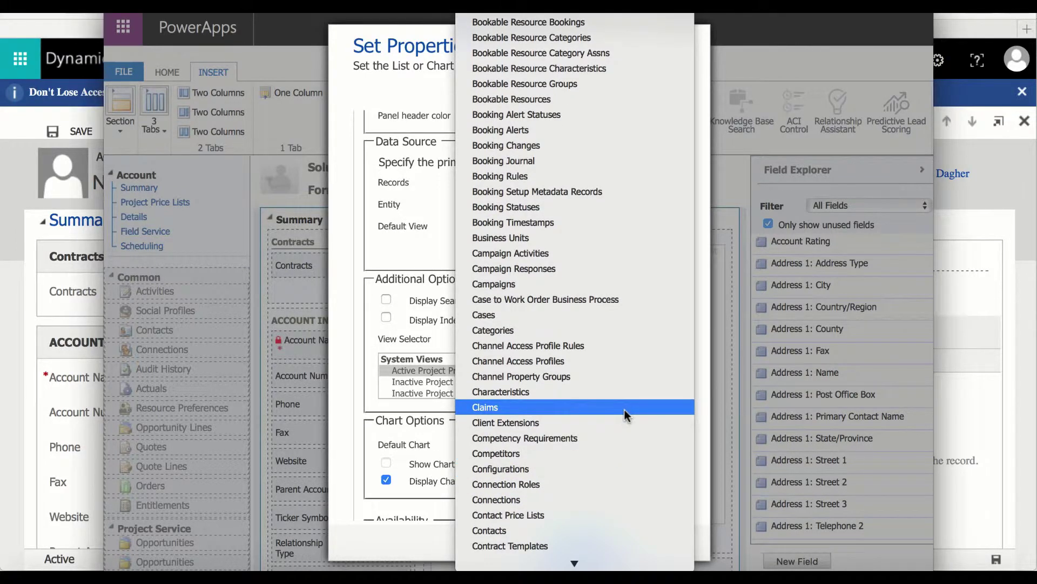
click(626, 407)
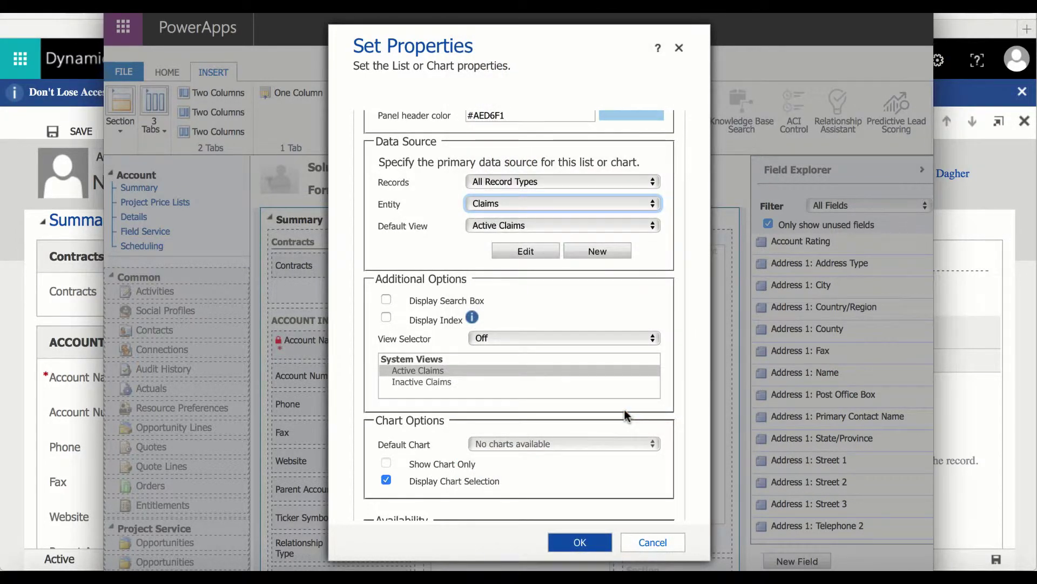
click(653, 226)
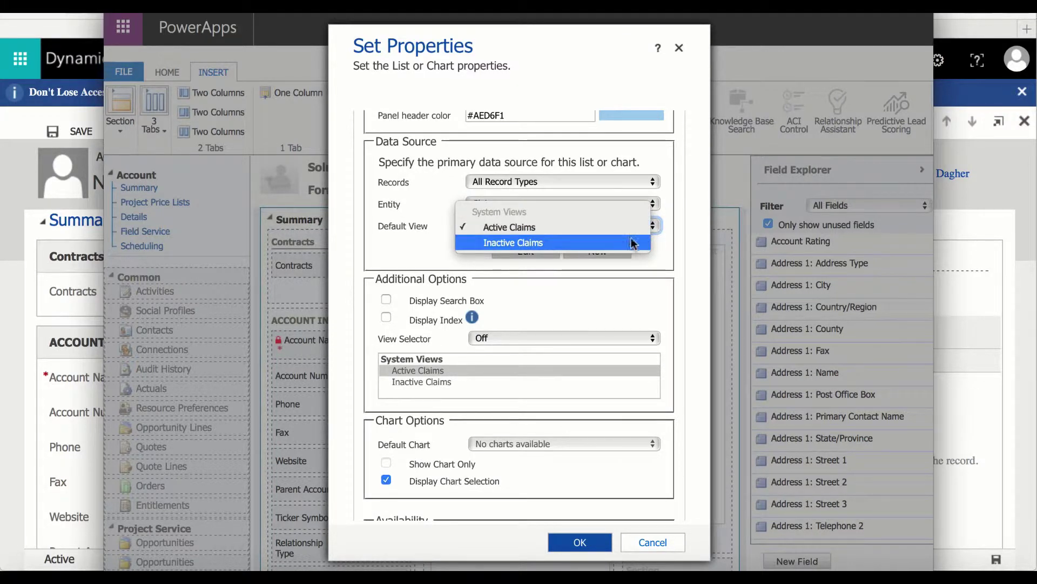
click(629, 227)
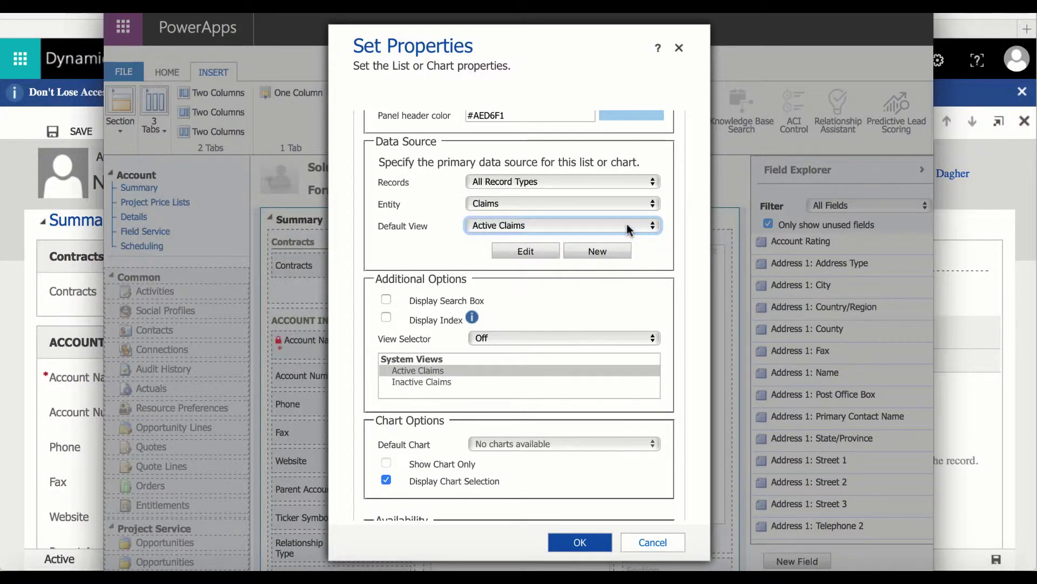
click(385, 300)
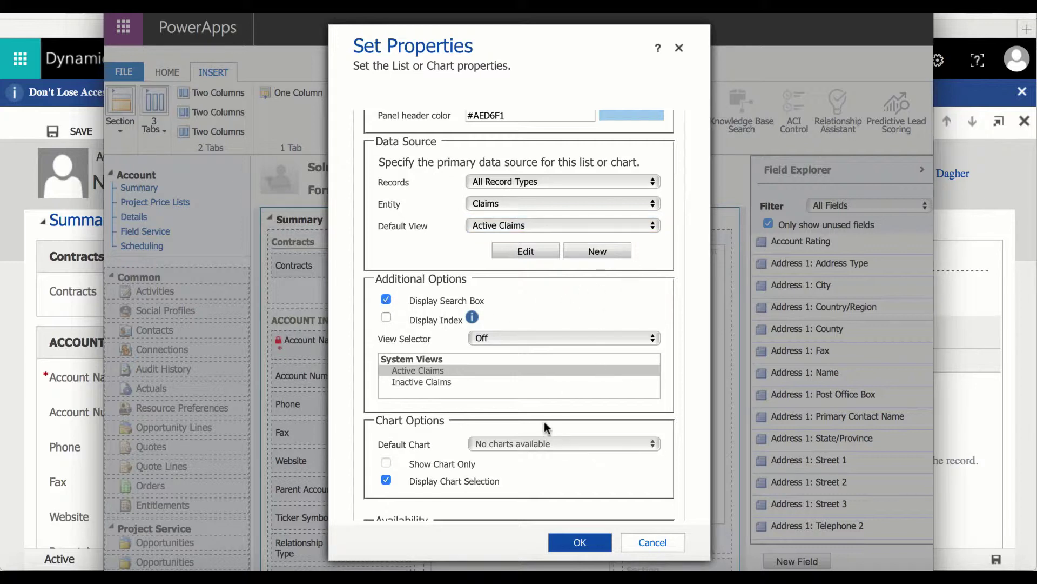
scroll(544, 427, down, 2)
scroll(544, 428, down, 1)
Confirm the Claims sub-grid settings, then save and publish the account form.
click(580, 541)
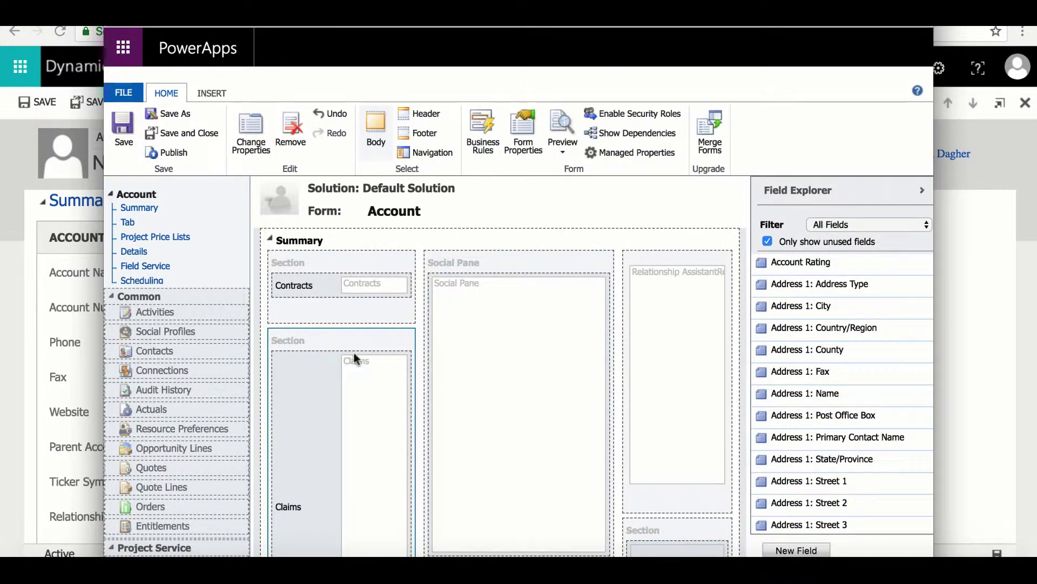
scroll(333, 403, down, 3)
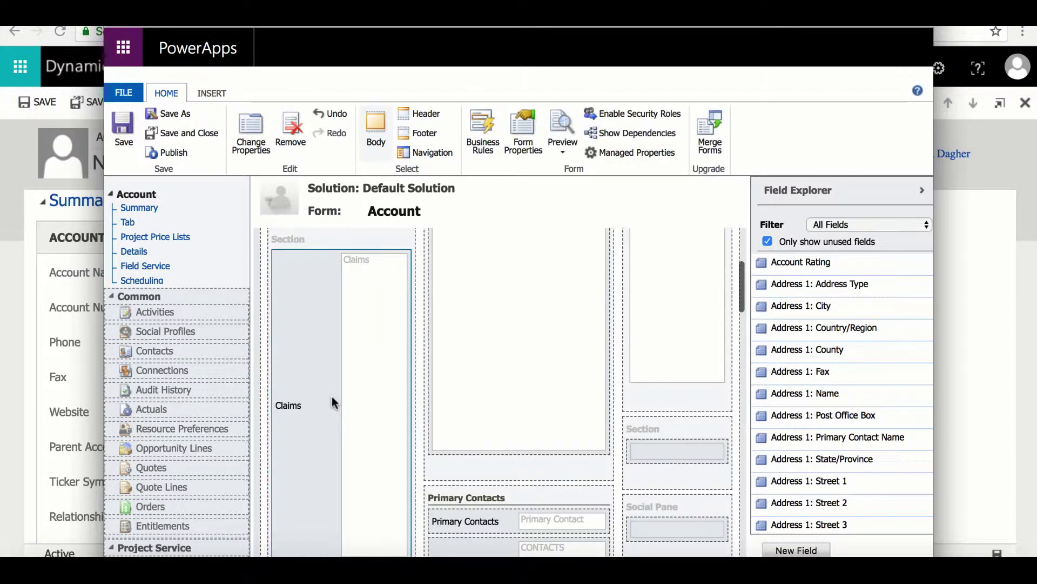
scroll(332, 403, up, 3)
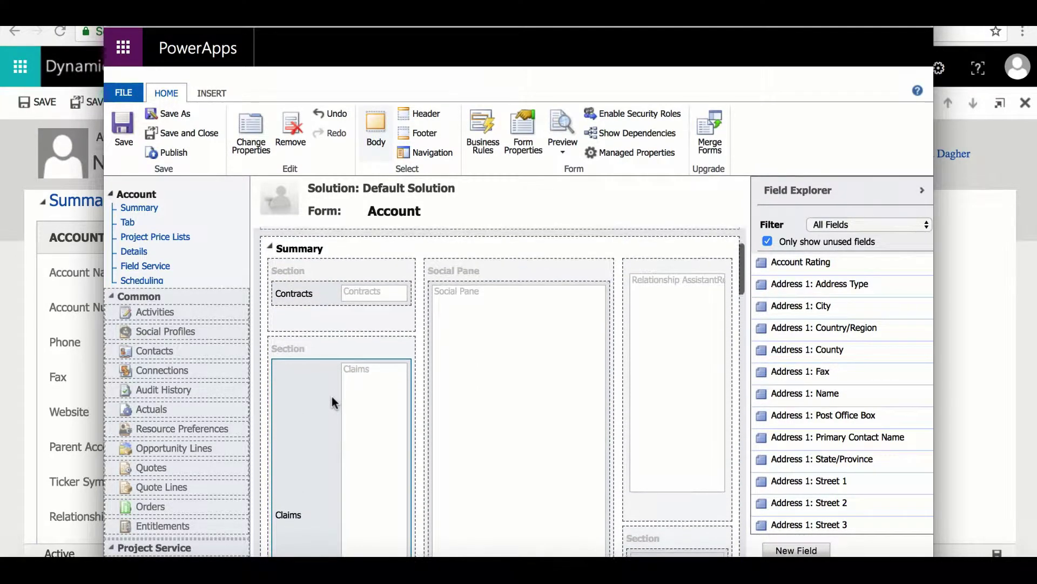
scroll(333, 402, up, 1)
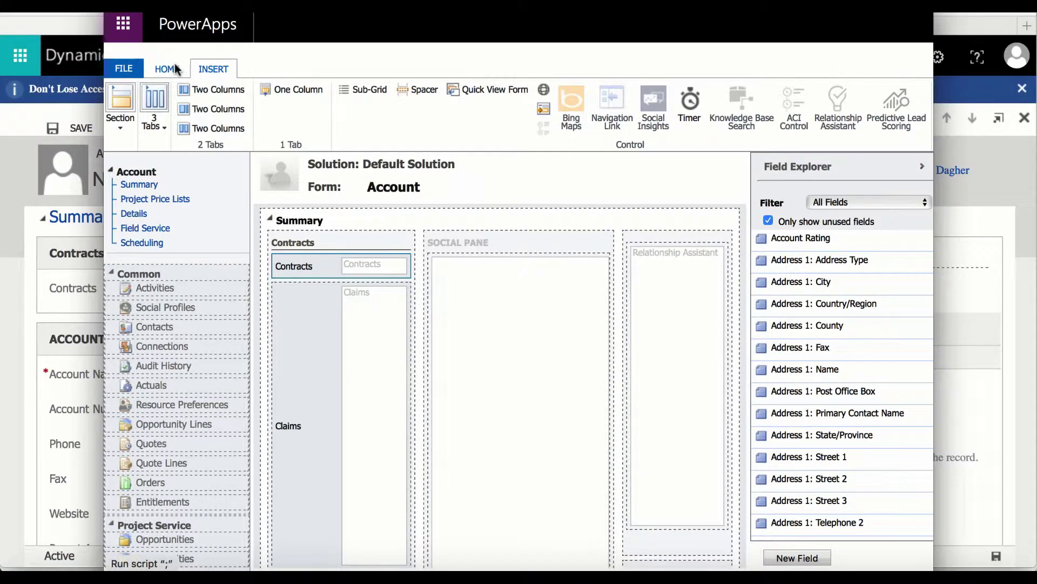
click(167, 69)
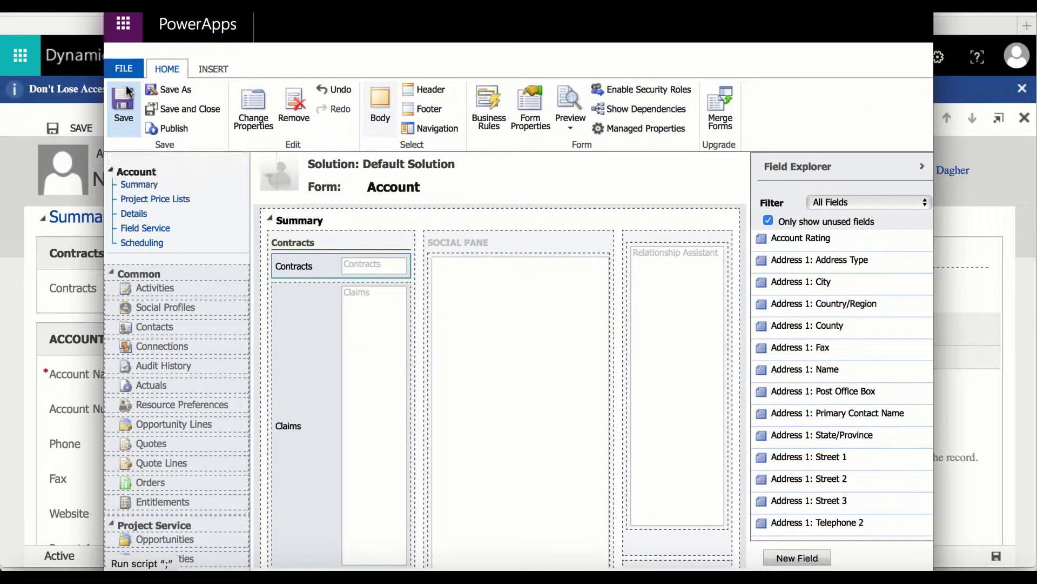
click(175, 127)
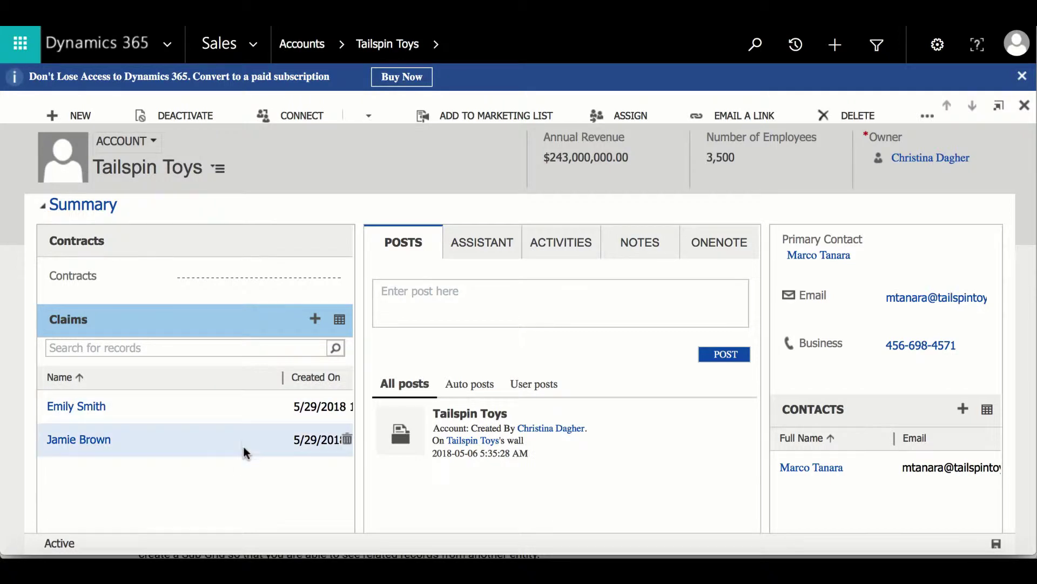
scroll(242, 471, down, 2)
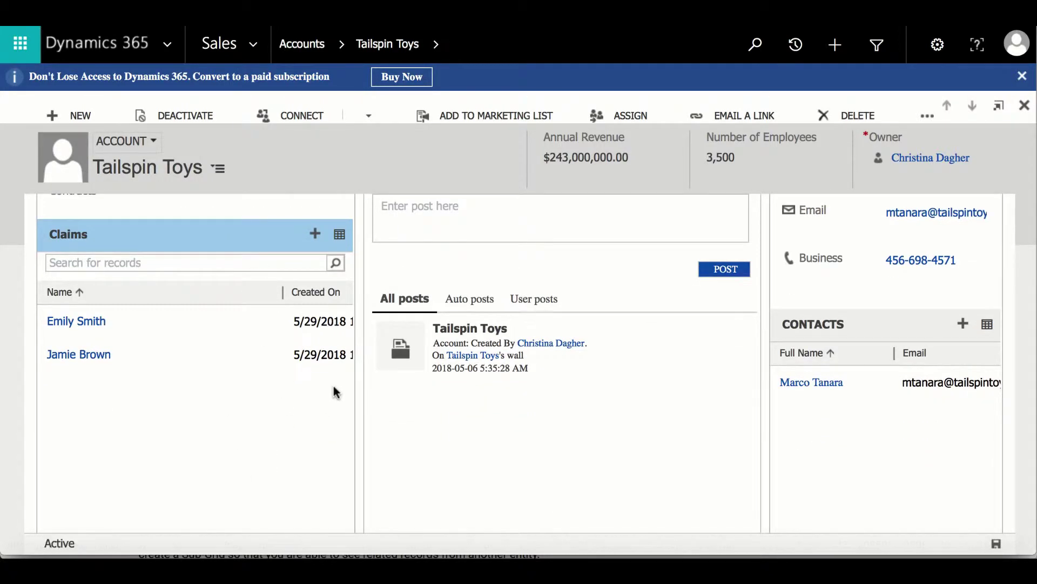
scroll(333, 386, up, 2)
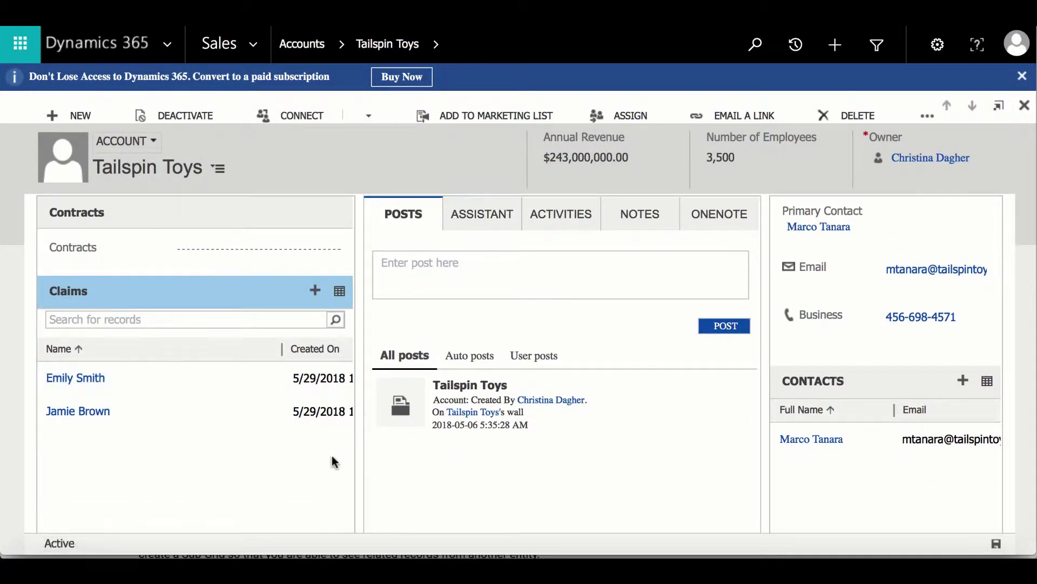